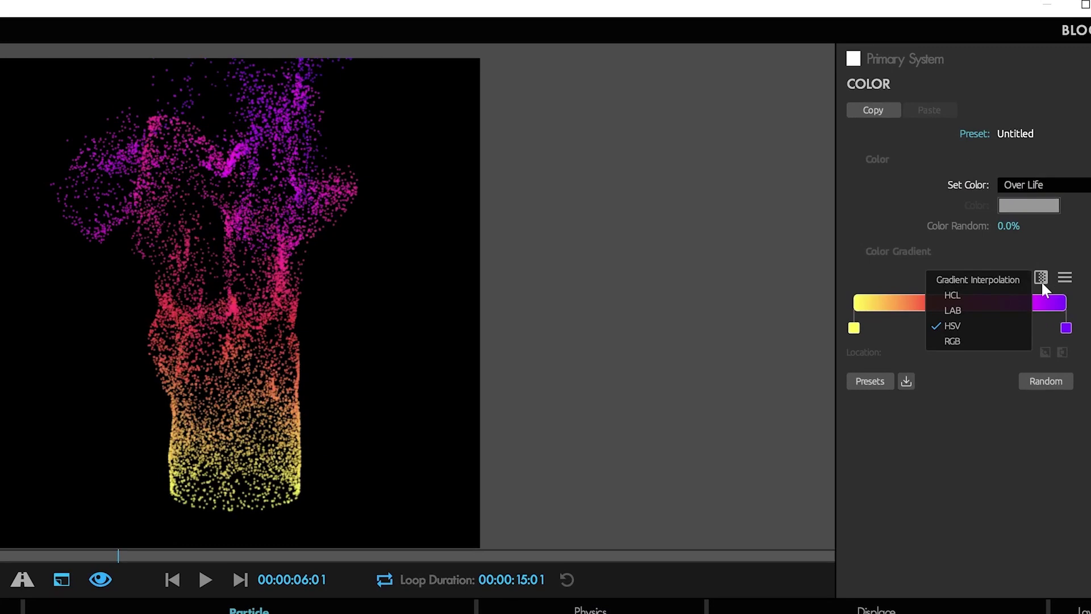
Try RGB interpolation on the yellow-to-purple gradient, then set it to HCL
click(967, 340)
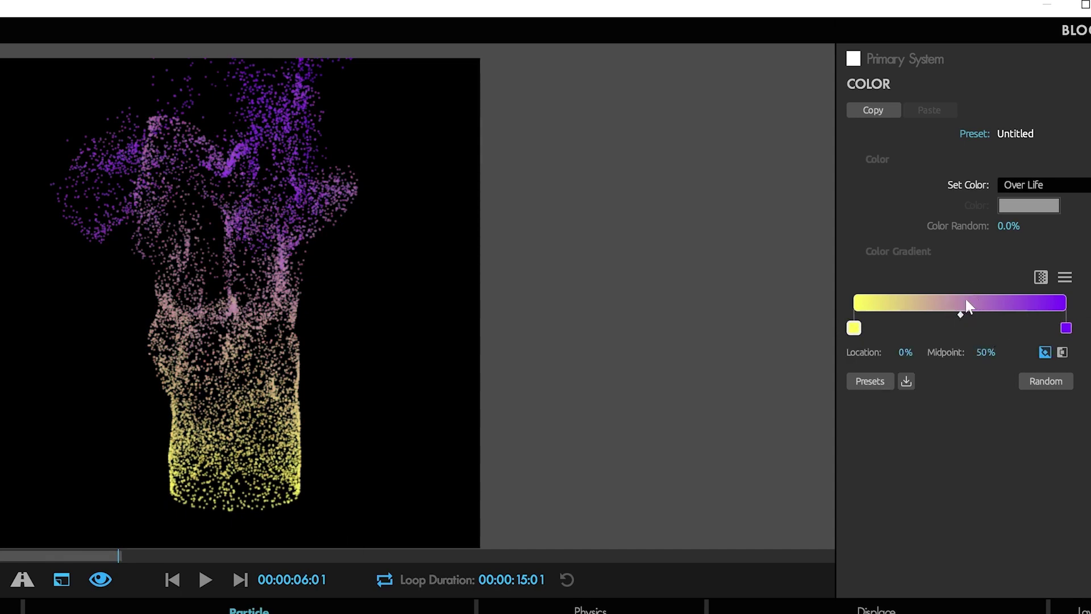
click(1041, 277)
click(996, 296)
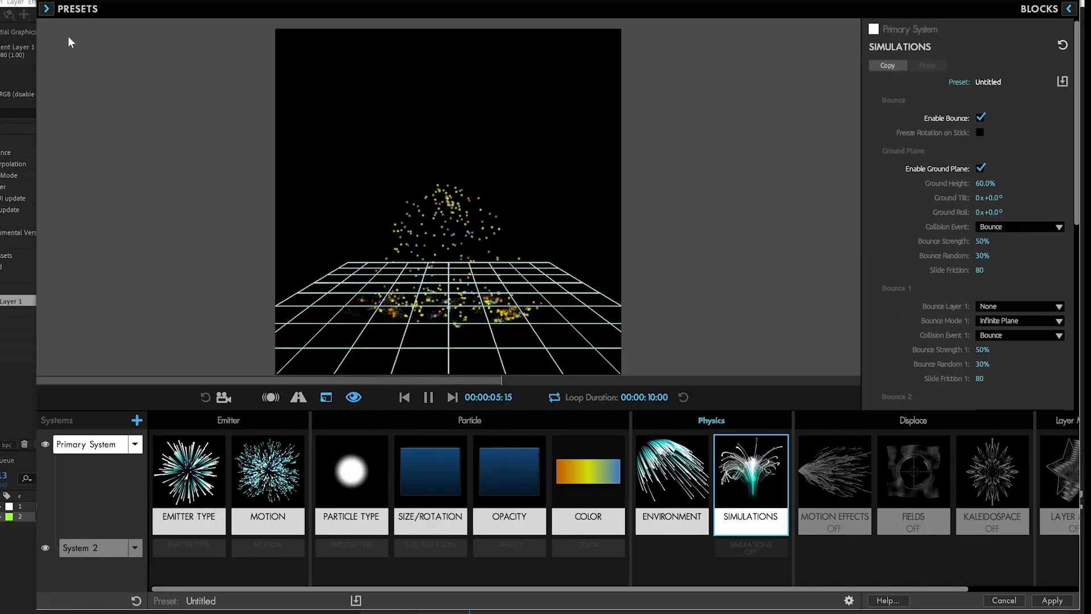
Preview the Bounce preset category, then show the Bounce Mode 1 dropdown options
click(47, 9)
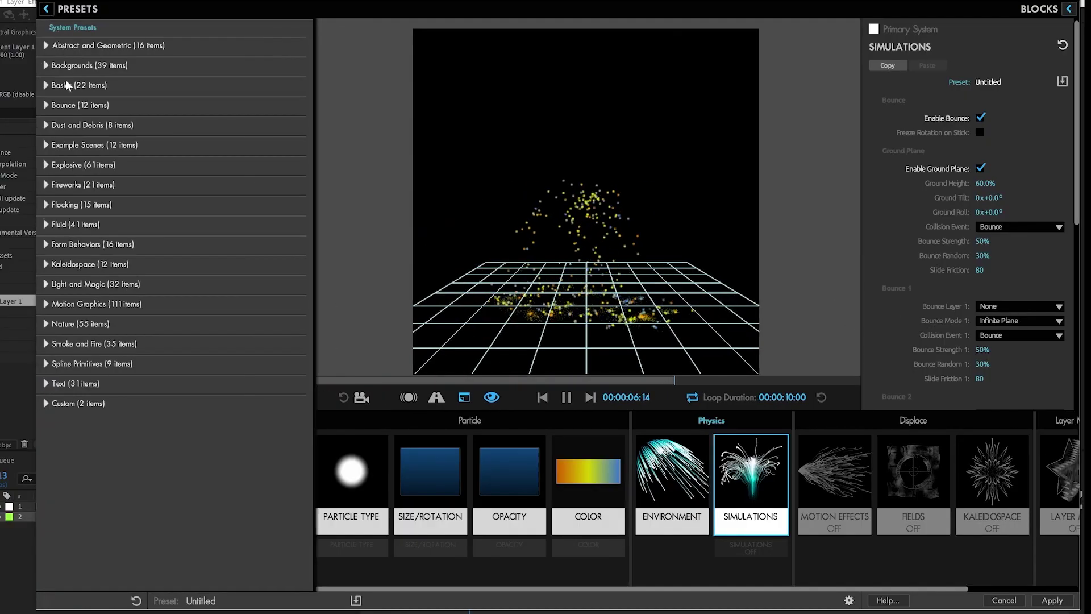
click(45, 106)
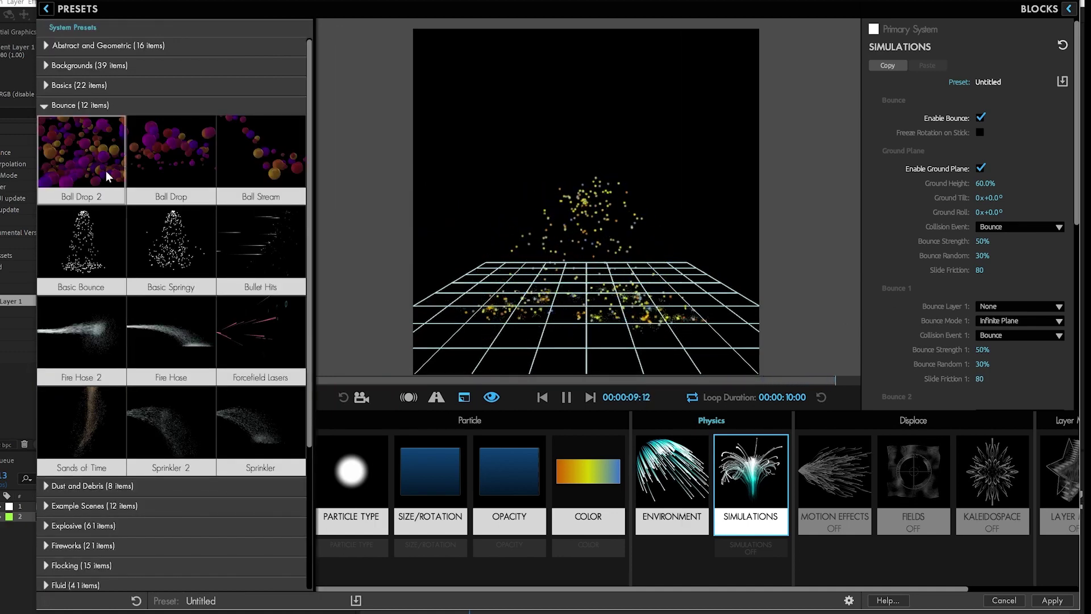
click(53, 105)
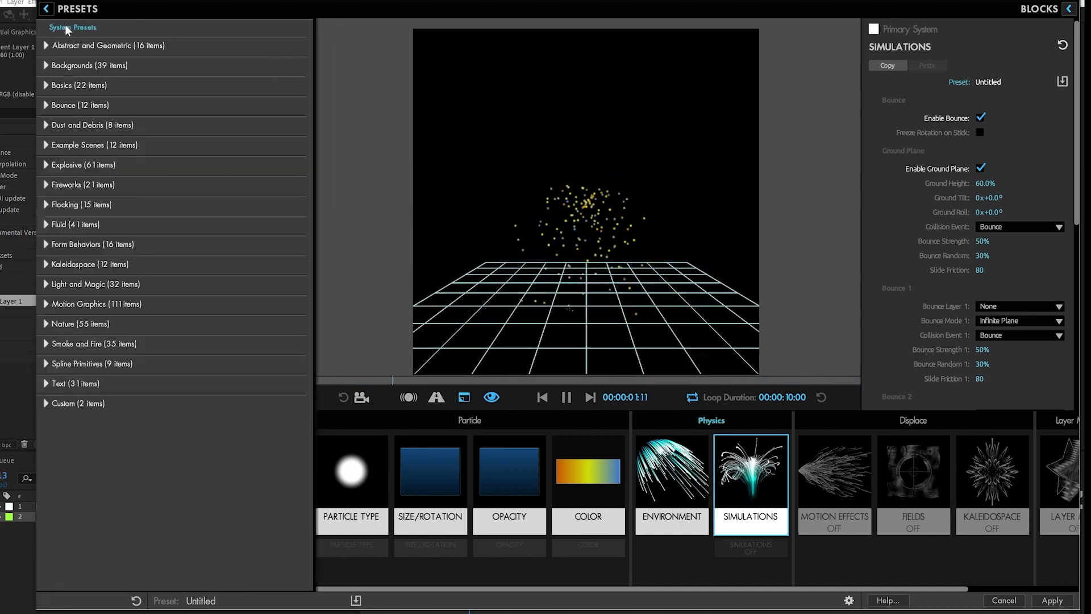
click(47, 9)
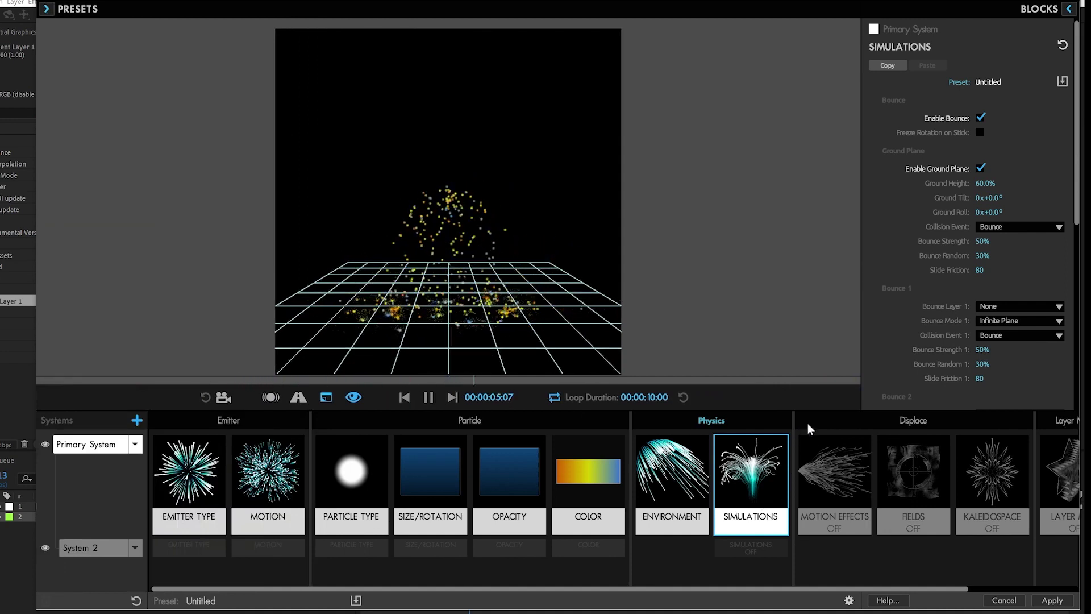
scroll(917, 315, down, 2)
scroll(916, 320, down, 2)
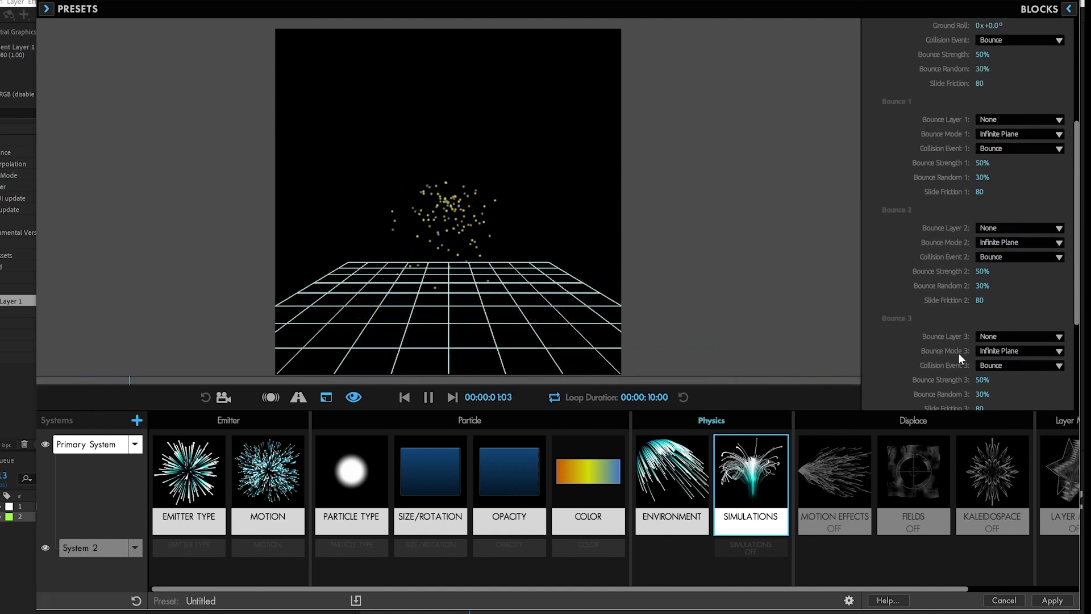
click(1015, 134)
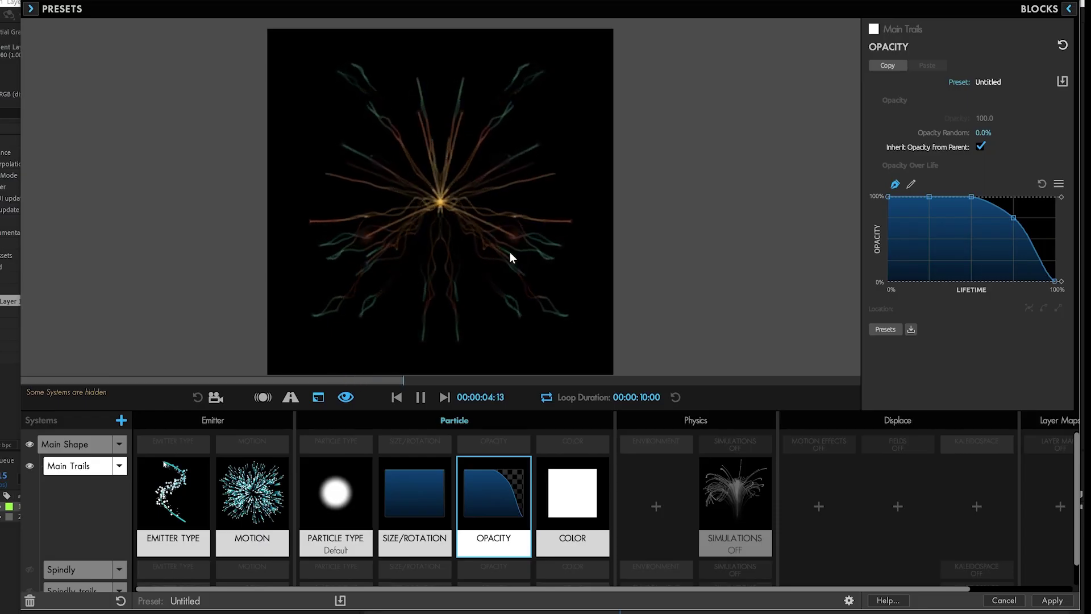
Enable Inherit Size from Parent in Main Trails' Size/Rotation block, then select Main Shape
click(442, 496)
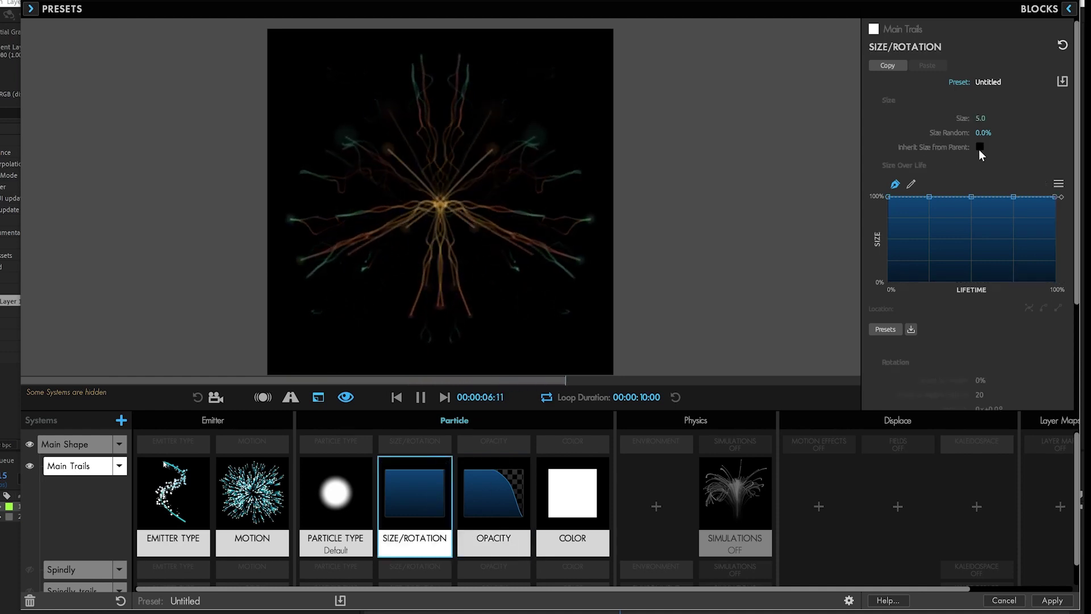
click(979, 148)
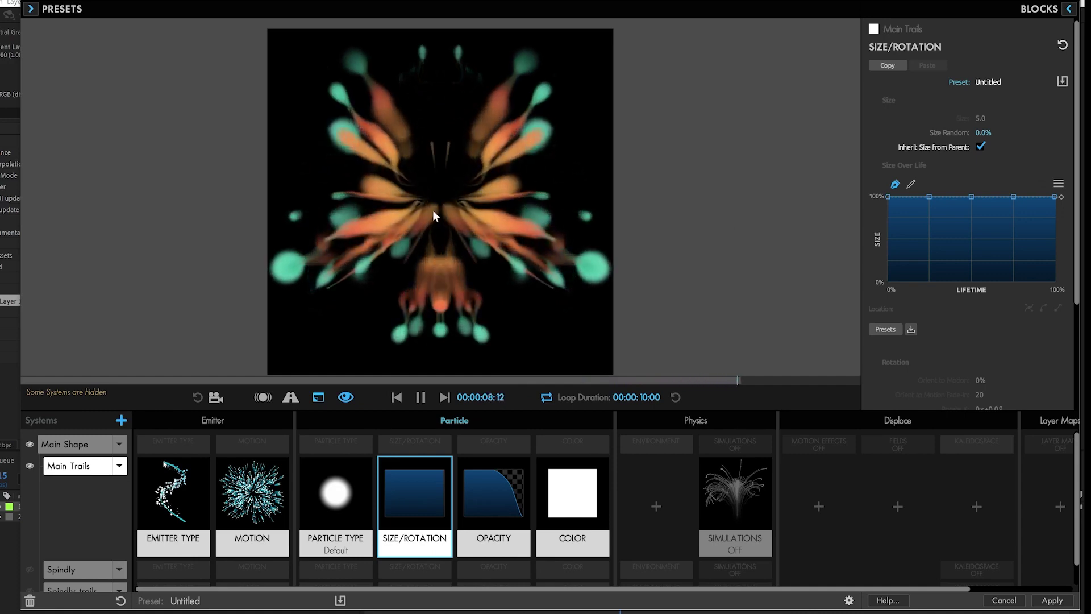
click(205, 441)
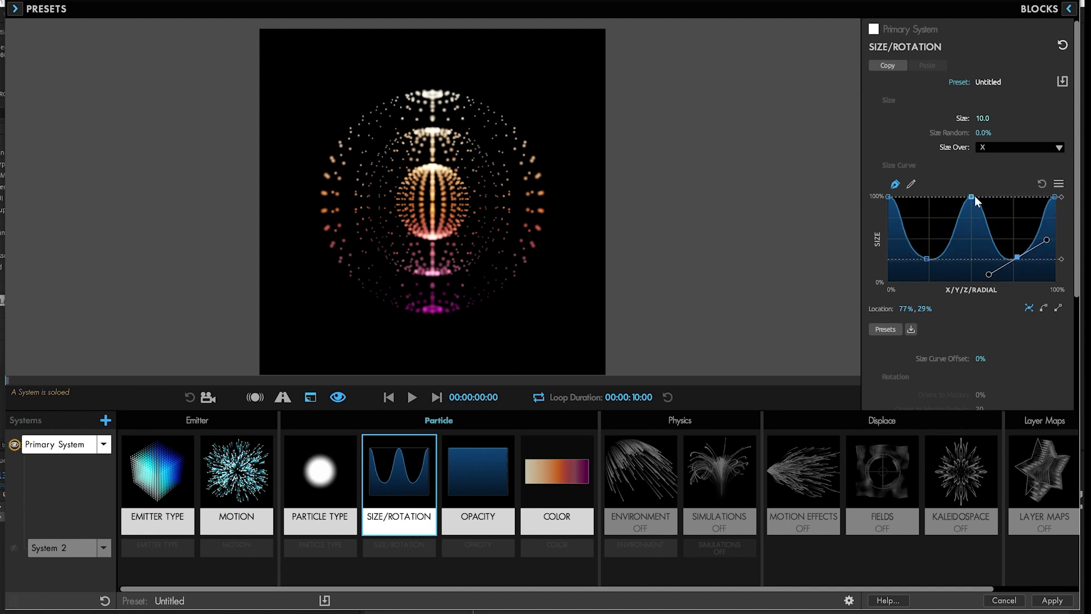
Flip the Size Curve vertically, raise its middle point, and mirror-raise both low points
mouse_move(972, 196)
mouse_down()
mouse_move(955, 217)
mouse_move(974, 201)
mouse_up()
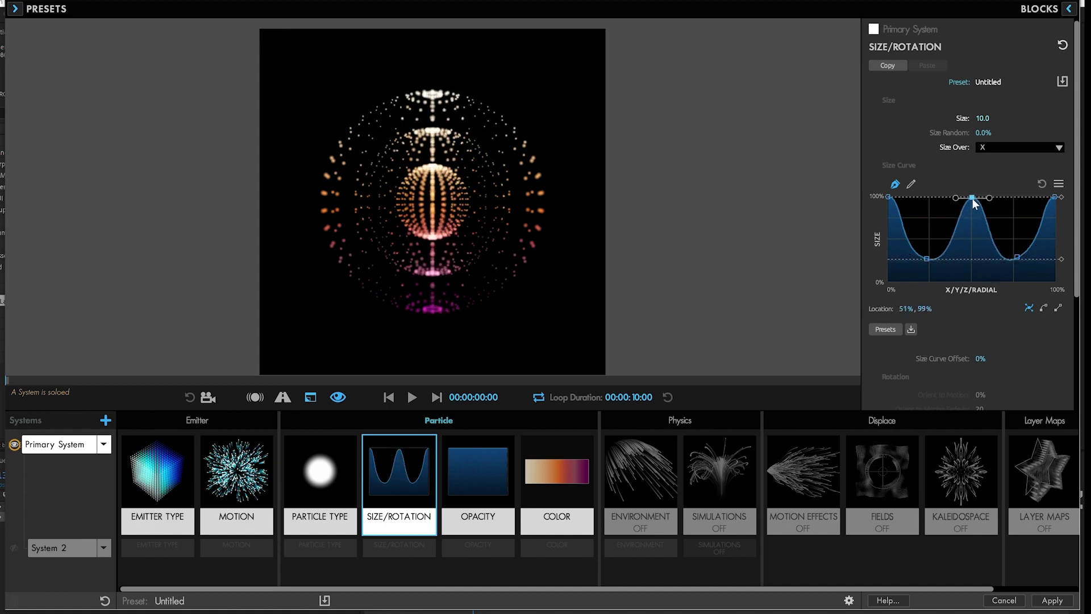
click(1058, 184)
click(1029, 250)
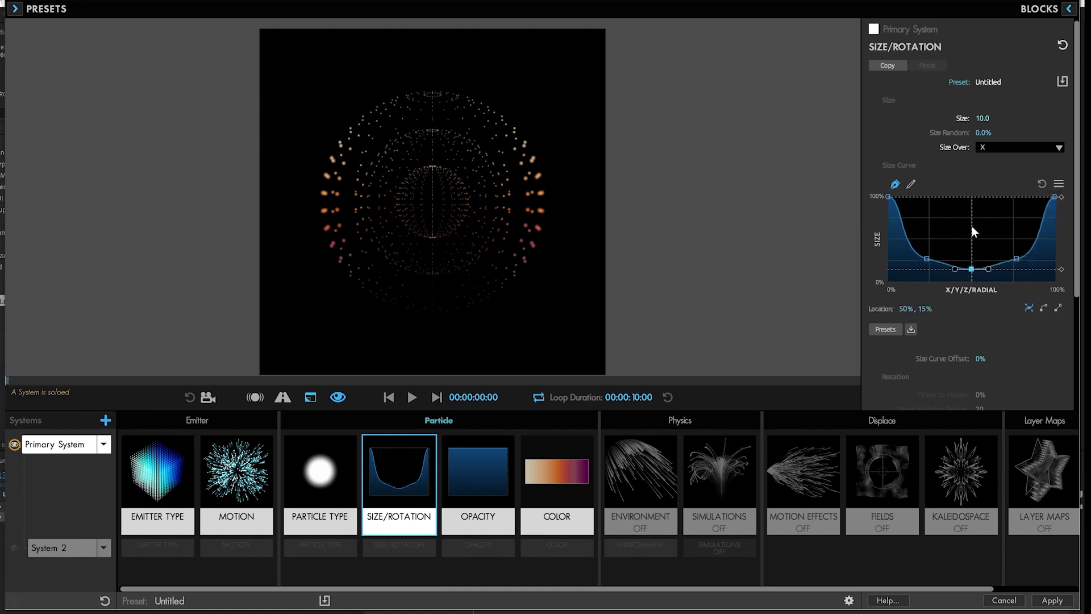
drag(971, 268, 972, 198)
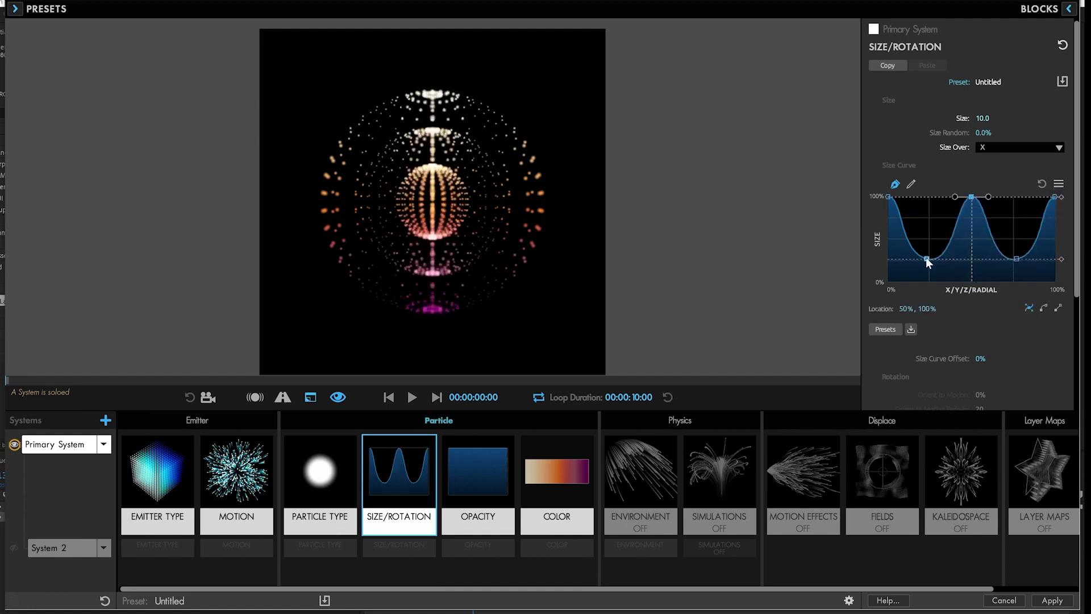
mouse_move(926, 258)
mouse_down()
mouse_move(926, 229)
mouse_move(926, 259)
mouse_up()
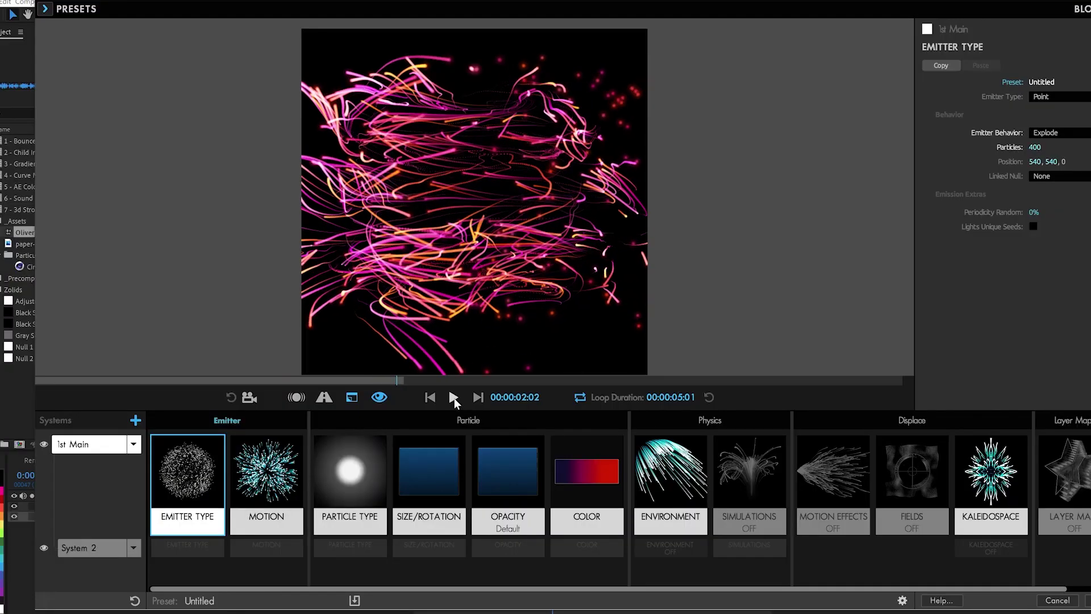
Open the 1st Main system's COLOR block to view its dark-blue-to-red gradient
click(580, 469)
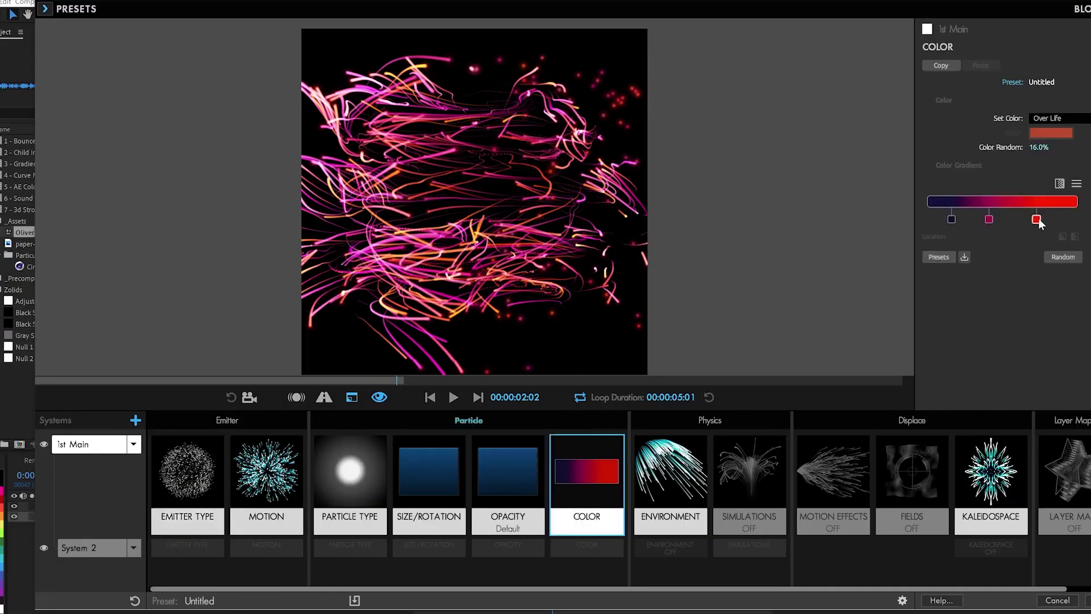